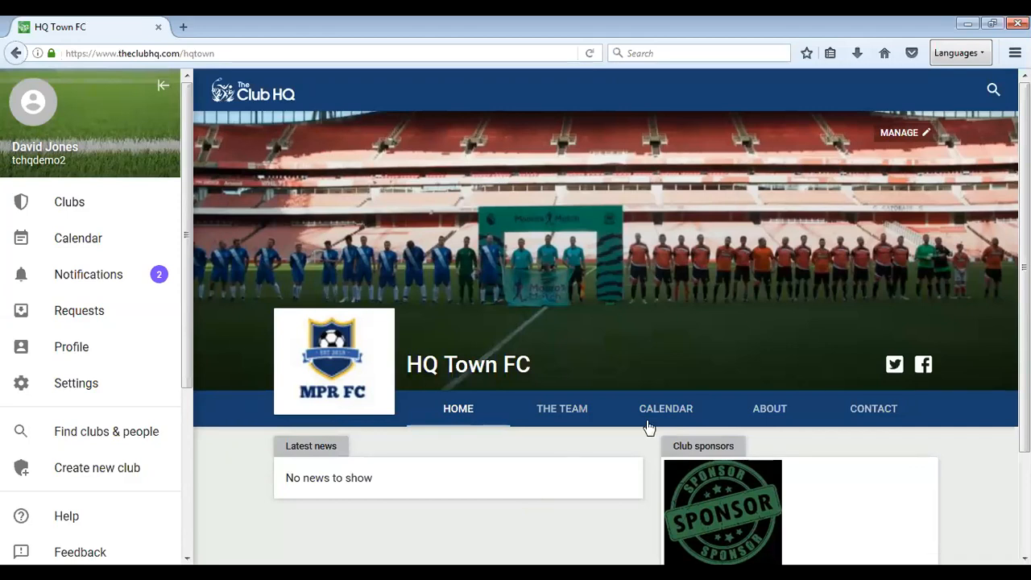
Go to HQ Town FC's news management and start a new news post.
{"action": "left_click", "coordinate": [903, 135]}
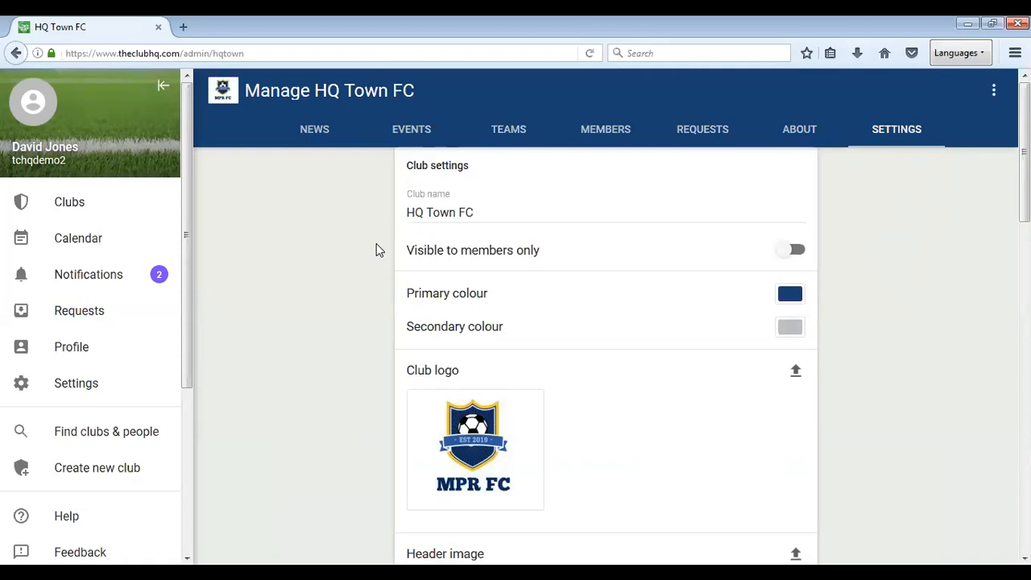
{"action": "left_click", "coordinate": [320, 135]}
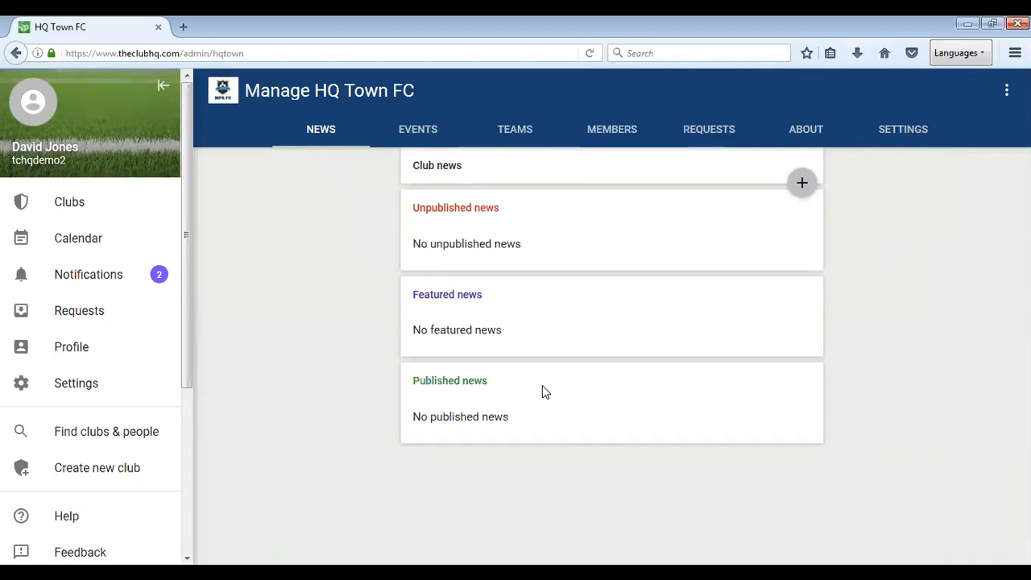
{"action": "left_click", "coordinate": [803, 182]}
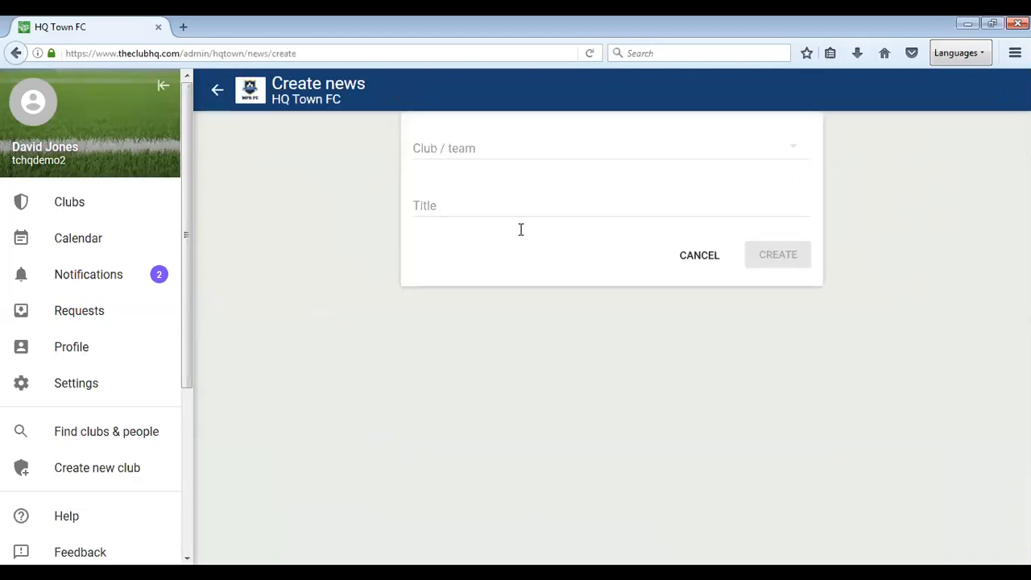
Create a Club-wide news post titled 'New Management'.
{"action": "left_click", "coordinate": [727, 153]}
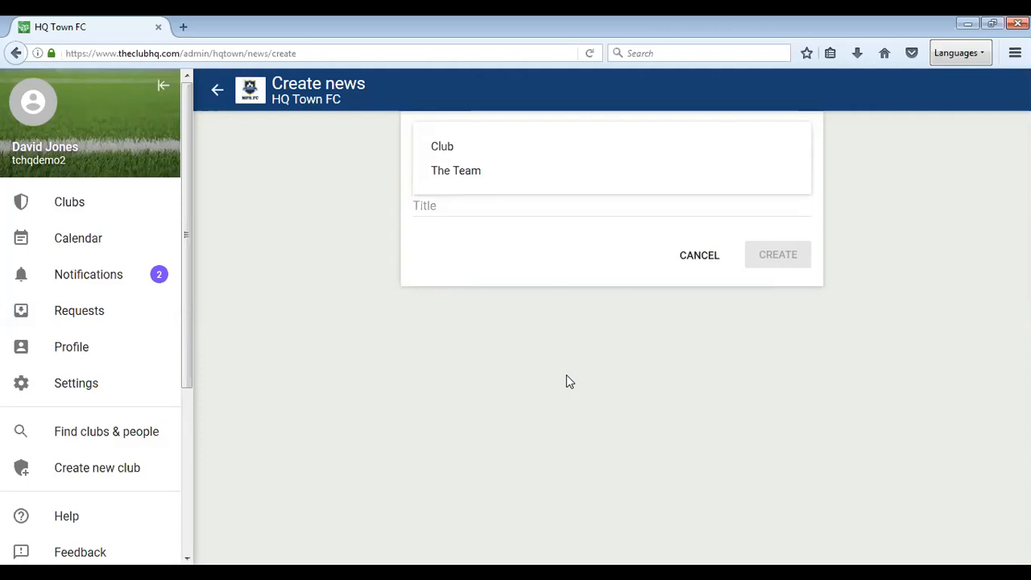
{"action": "left_click", "coordinate": [443, 149]}
{"action": "left_click", "coordinate": [477, 208]}
{"action": "type", "text": "New Management"}
{"action": "left_click", "coordinate": [778, 257]}
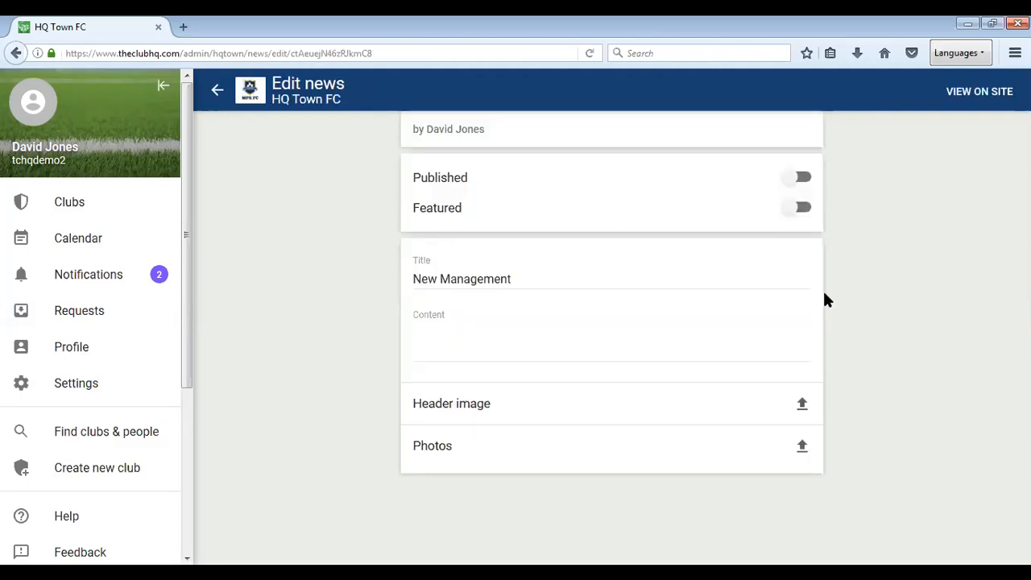
Write the post content announcing the new manager by name, fixing a typo.
{"action": "left_click", "coordinate": [546, 342]}
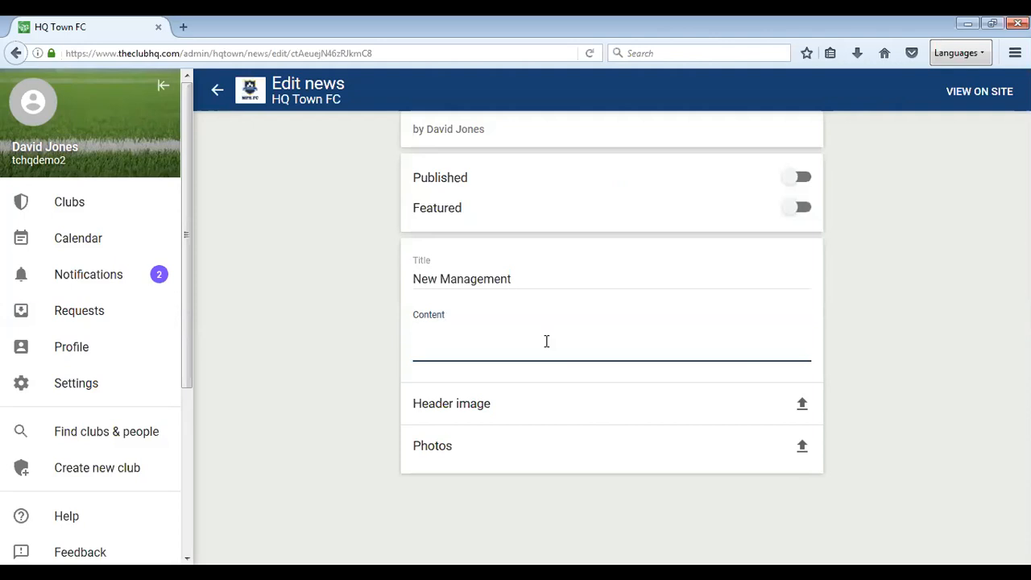
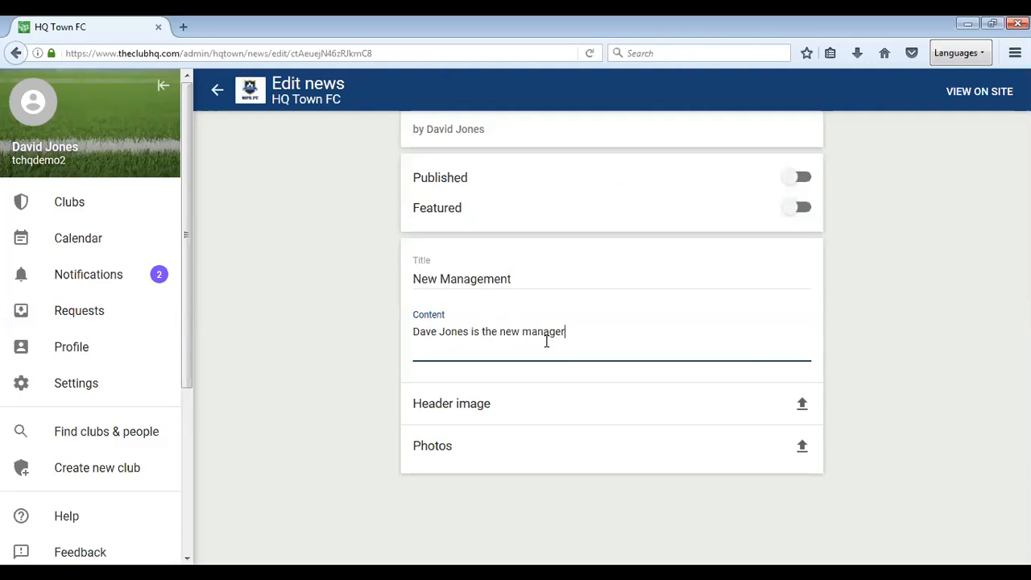
{"action": "type", "text": "."}
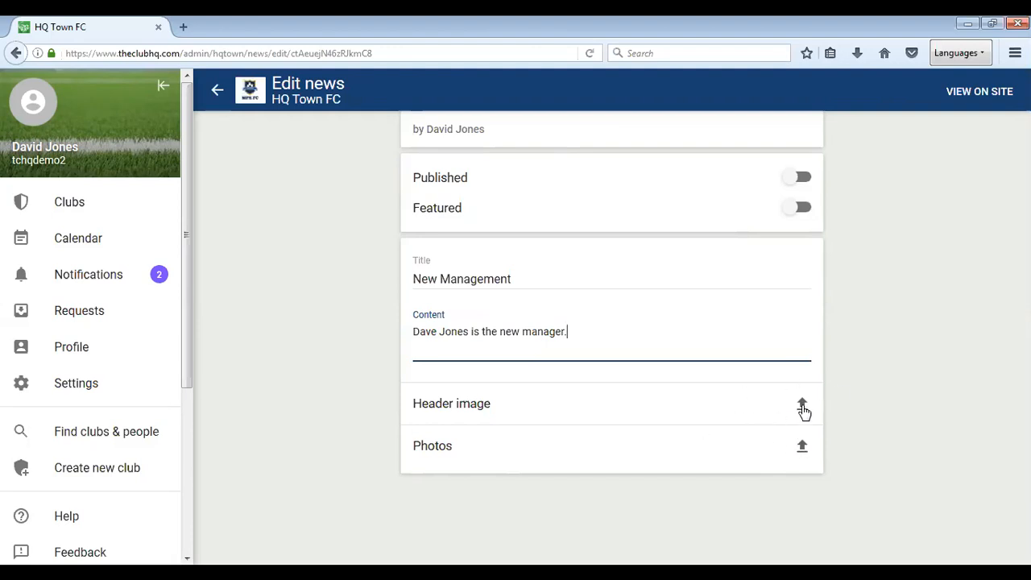
Set 1st XI Team Photo.jpg, cropped to a 5:2 banner, as the header image.
{"action": "left_click", "coordinate": [802, 407]}
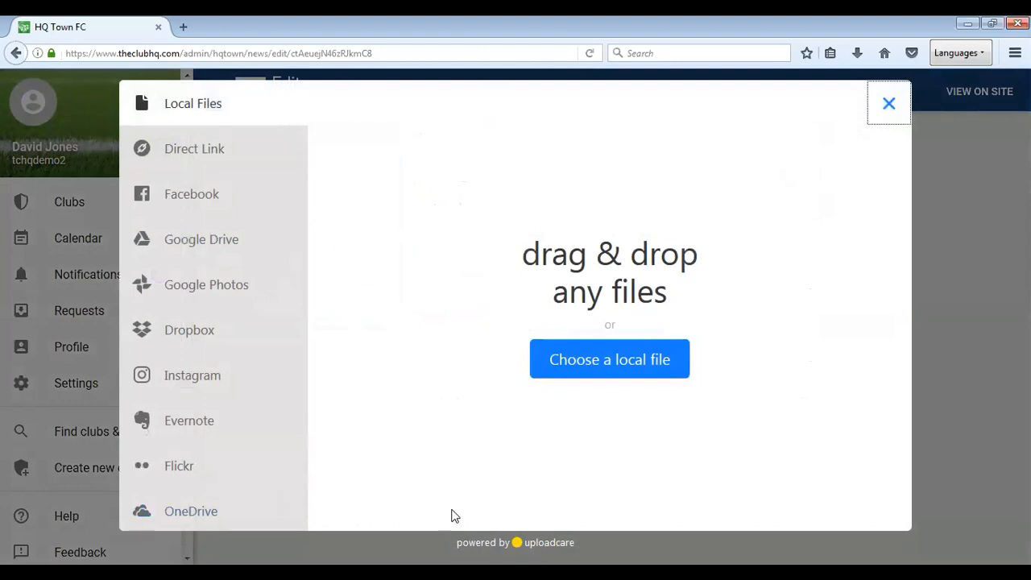
{"action": "left_click", "coordinate": [637, 354]}
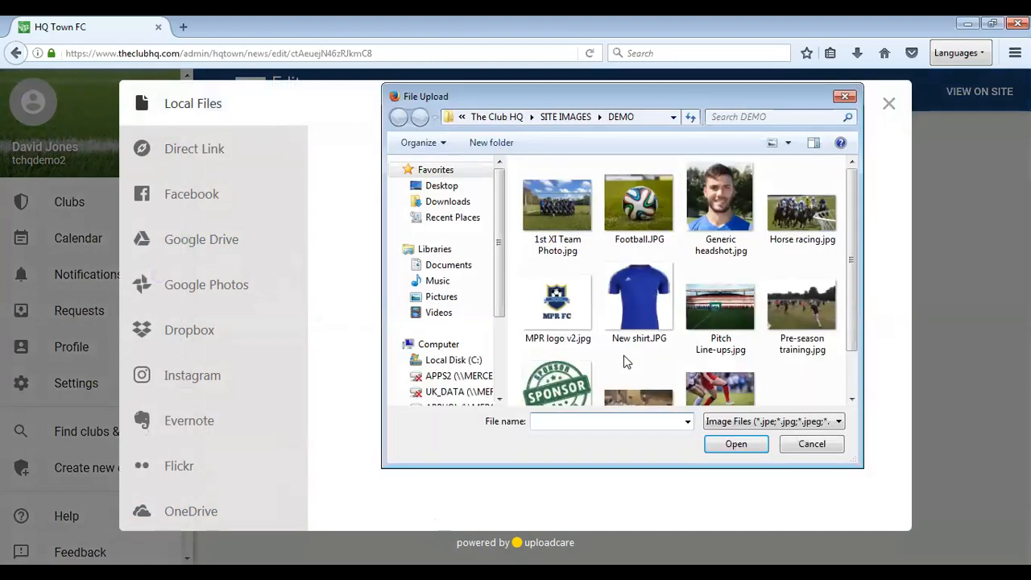
{"action": "double_click", "coordinate": [559, 211]}
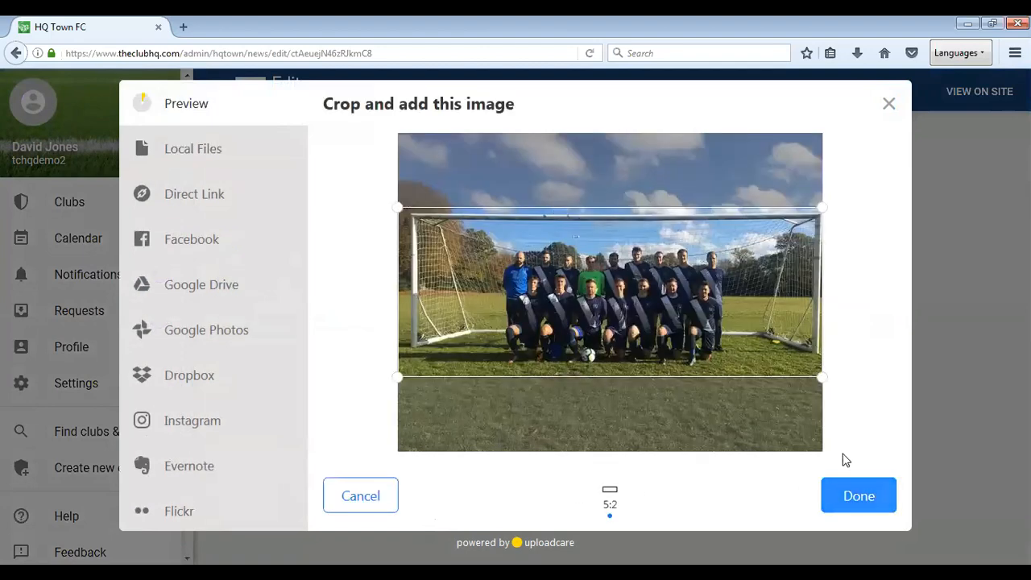
{"action": "left_click_drag", "start_coordinate": [823, 376], "coordinate": [780, 373]}
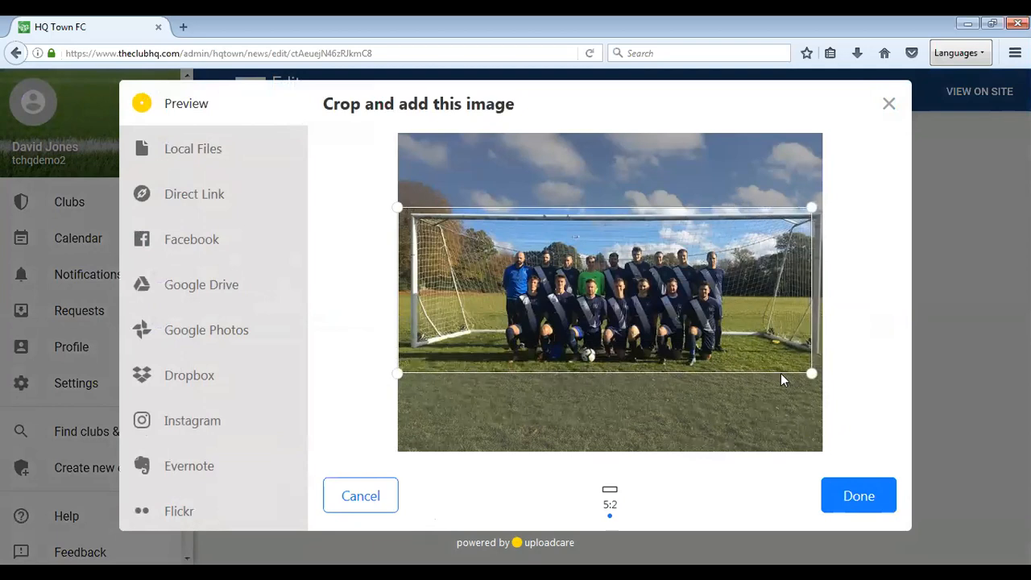
{"action": "left_click", "coordinate": [859, 507]}
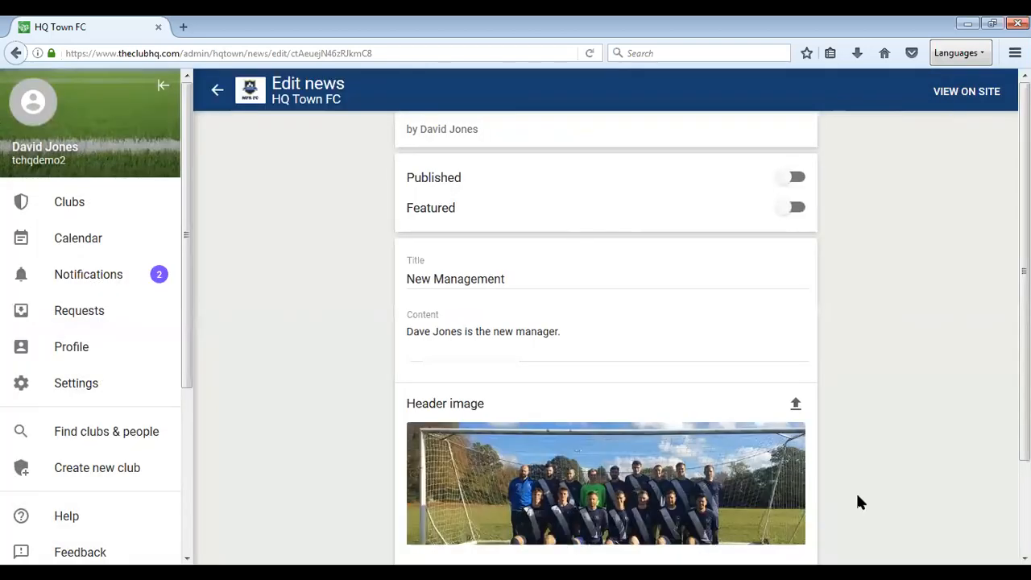
{"action": "scroll", "coordinate": [859, 467], "scroll_direction": "down", "scroll_amount": 2}
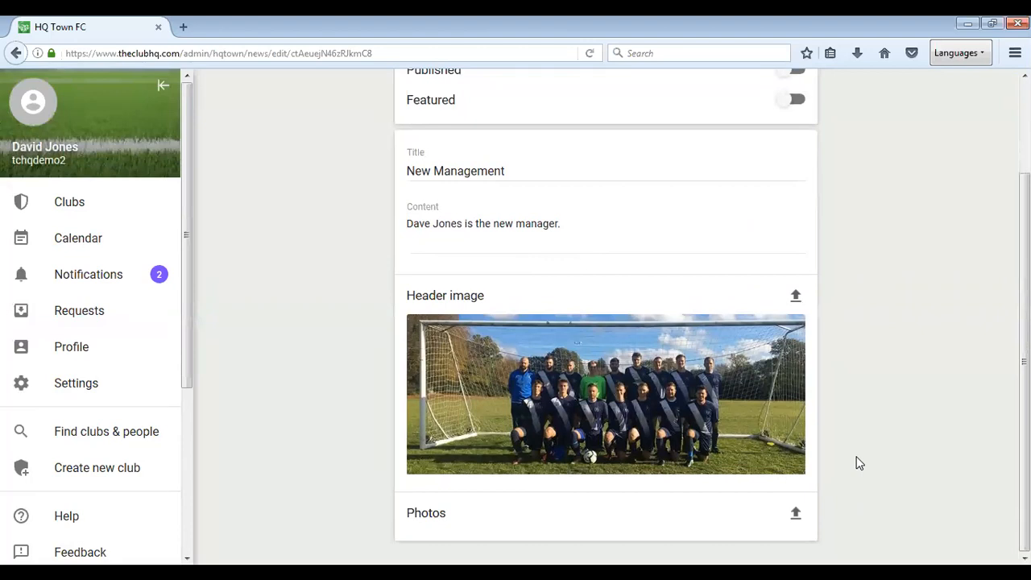
Upload Football.JPG and New shirt.JPG to the post's photos.
{"action": "left_click", "coordinate": [794, 515]}
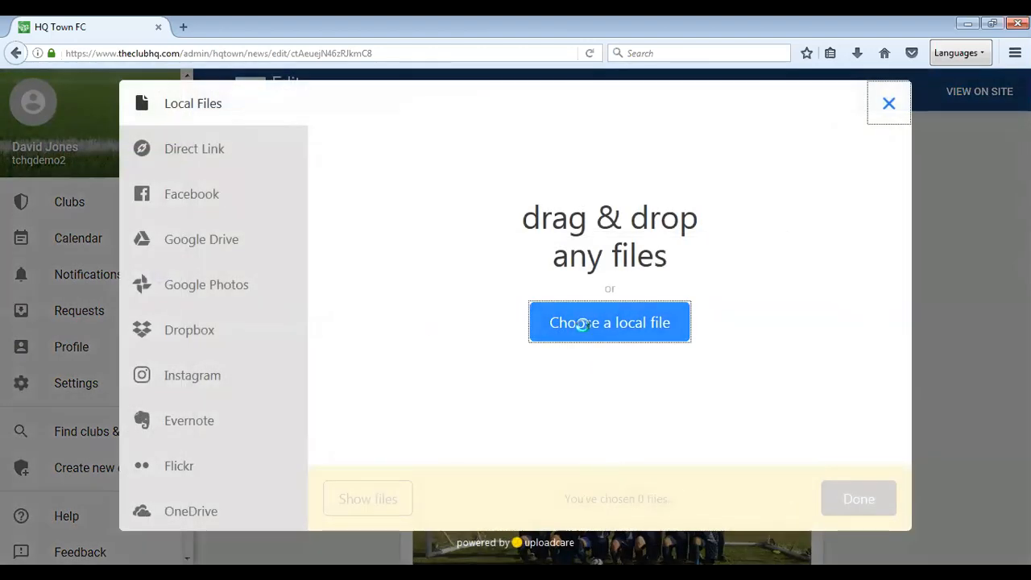
{"action": "left_click", "coordinate": [582, 324]}
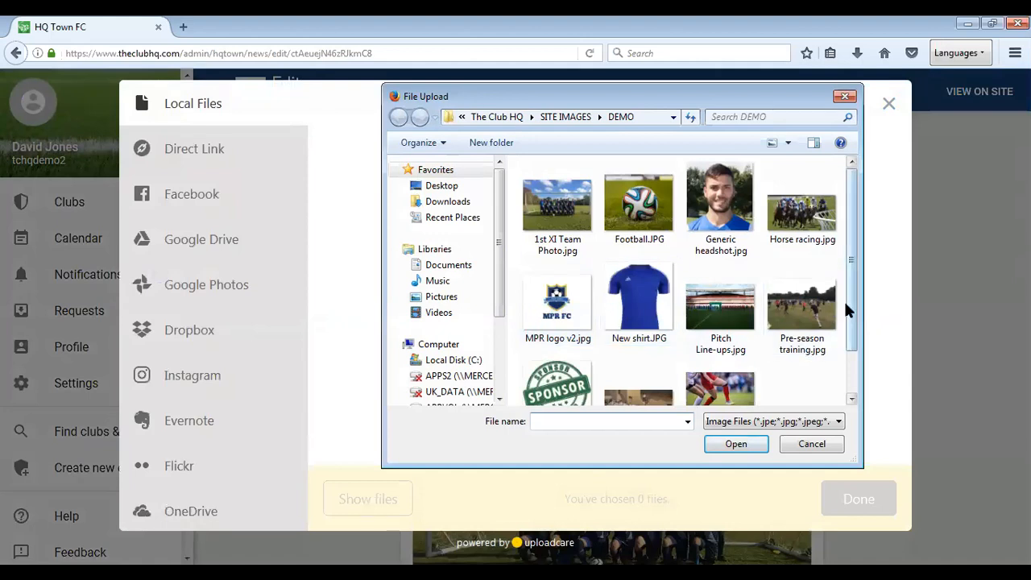
{"action": "mouse_move", "coordinate": [852, 280]}
{"action": "left_mouse_down"}
{"action": "mouse_move", "coordinate": [858, 338]}
{"action": "mouse_move", "coordinate": [844, 276]}
{"action": "left_mouse_up"}
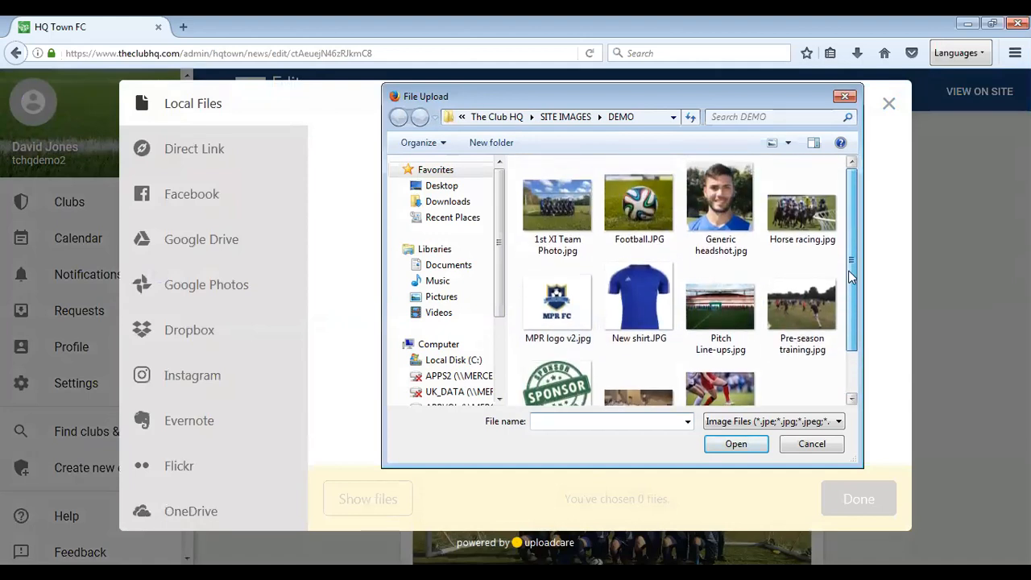
{"action": "left_click", "coordinate": [633, 215]}
{"action": "left_click", "coordinate": [636, 295], "text": "ctrl"}
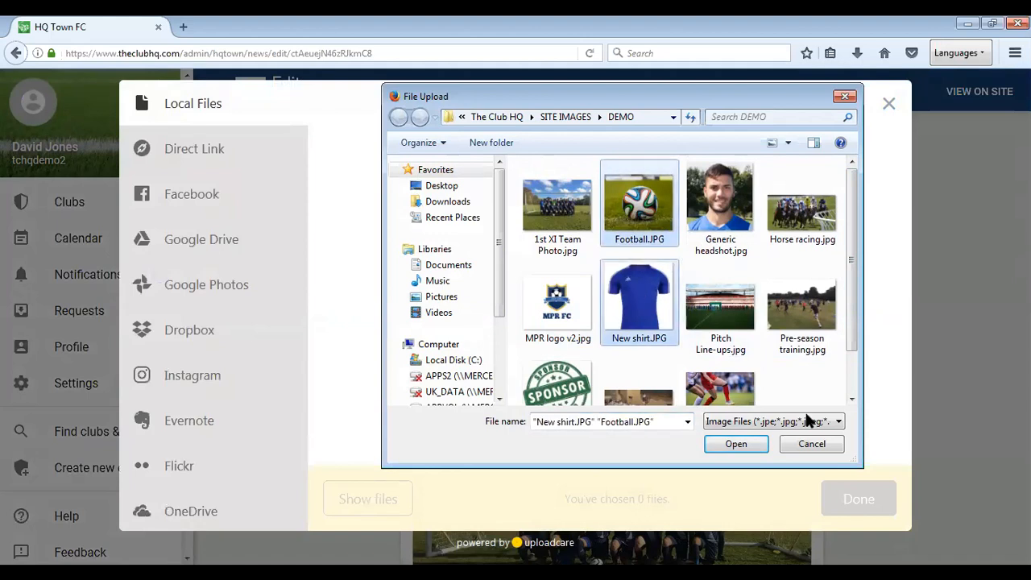
{"action": "left_click", "coordinate": [744, 443]}
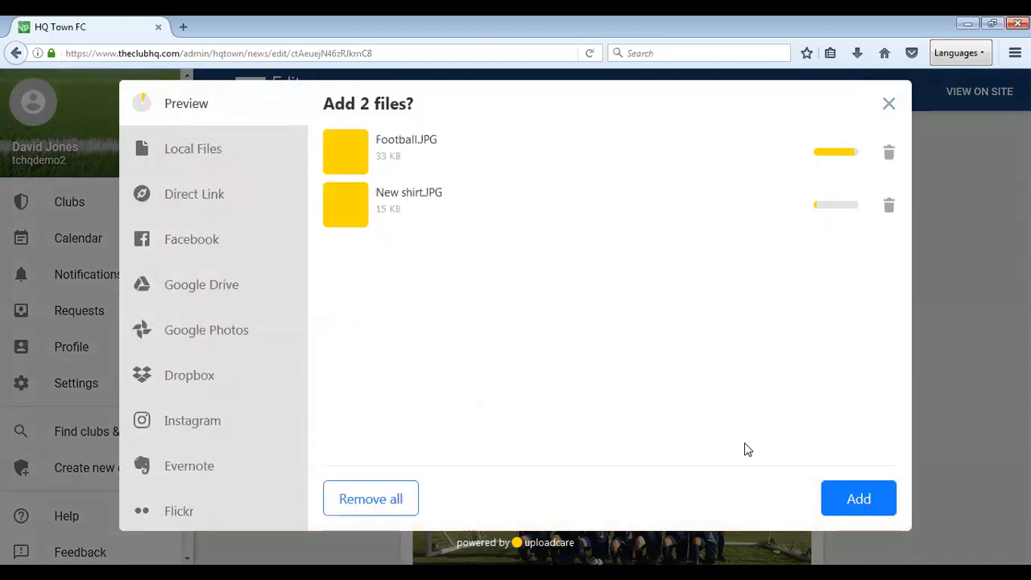
{"action": "left_click", "coordinate": [863, 500]}
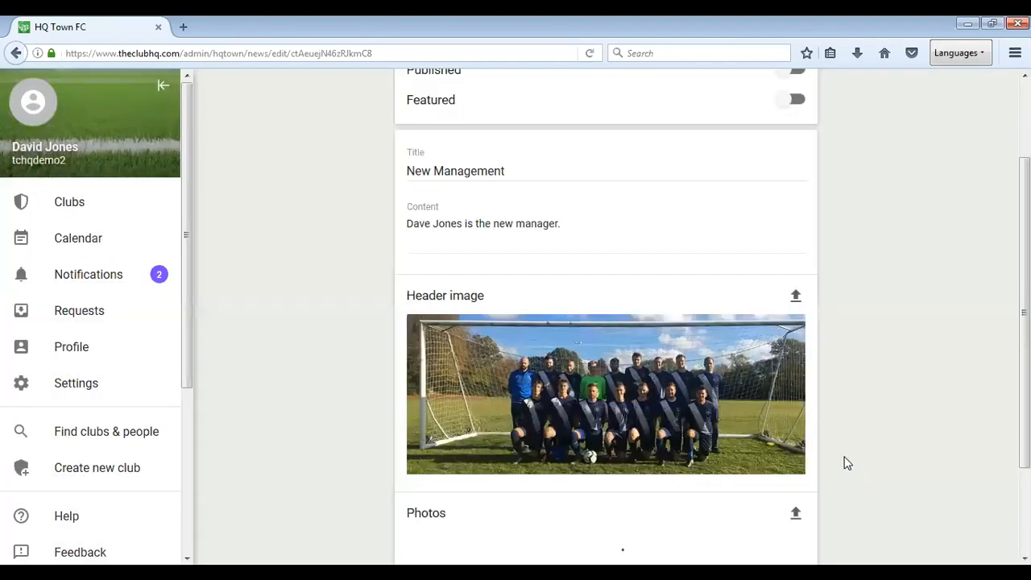
Switch on Published and Featured for the post, then view it on the site.
{"action": "scroll", "coordinate": [838, 459], "scroll_direction": "up", "scroll_amount": 2}
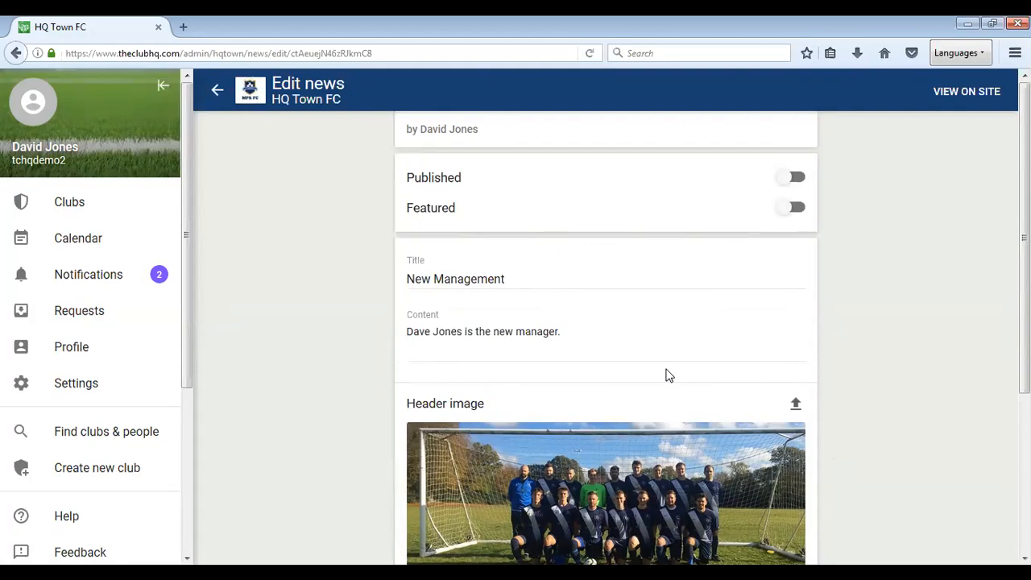
{"action": "left_click", "coordinate": [793, 178]}
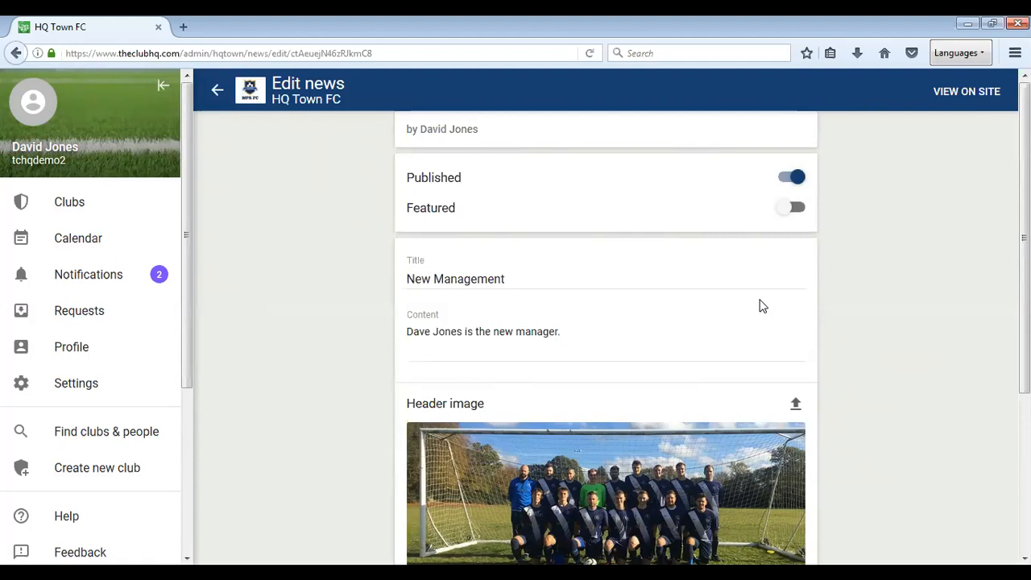
{"action": "left_click", "coordinate": [797, 211]}
{"action": "left_click", "coordinate": [966, 92]}
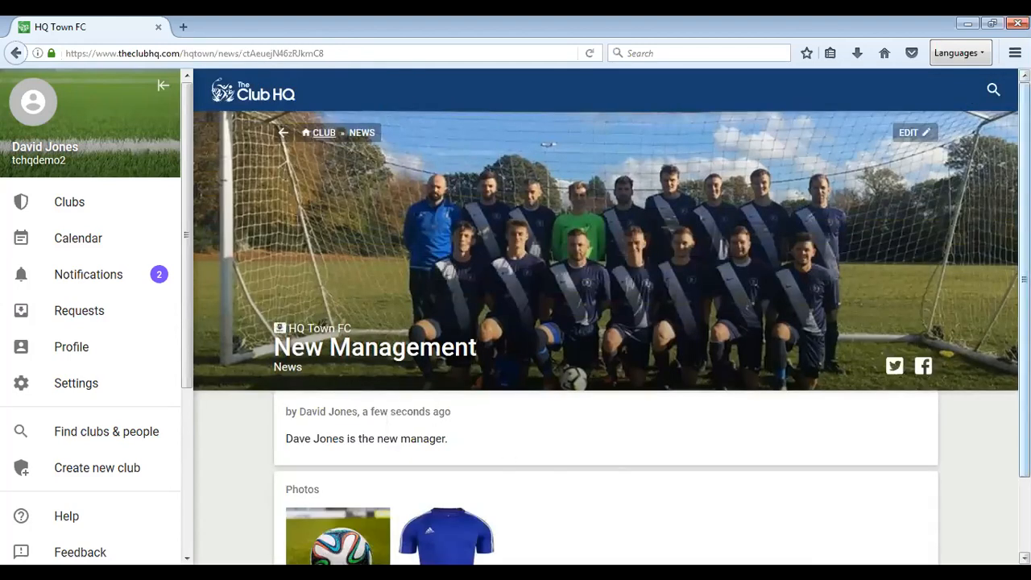
View the football and shirt photos enlarged on the public article, then close the viewer.
{"action": "scroll", "coordinate": [612, 317], "scroll_direction": "down", "scroll_amount": 2}
{"action": "scroll", "coordinate": [606, 316], "scroll_direction": "up", "scroll_amount": 2}
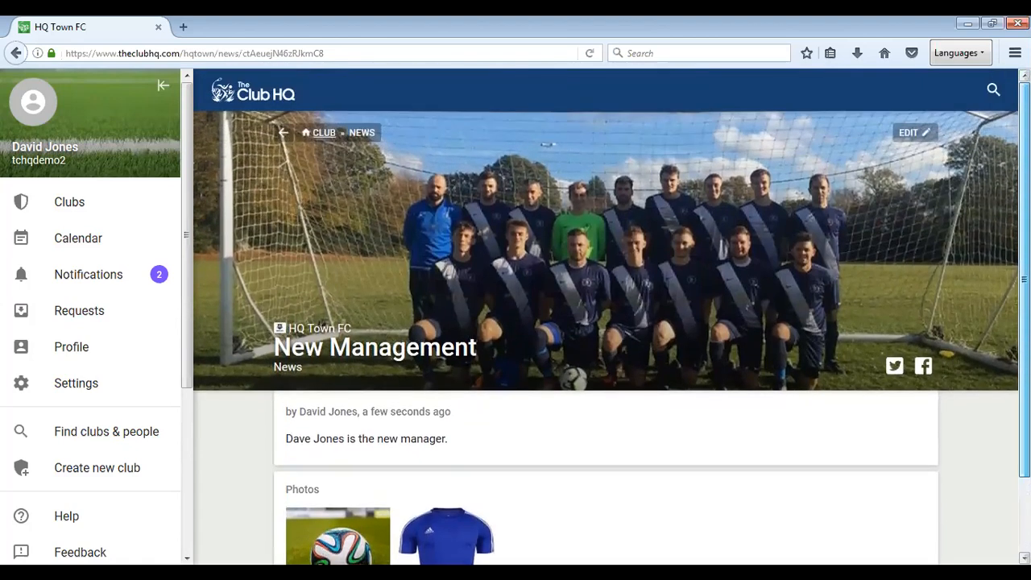
{"action": "scroll", "coordinate": [605, 317], "scroll_direction": "down", "scroll_amount": 1}
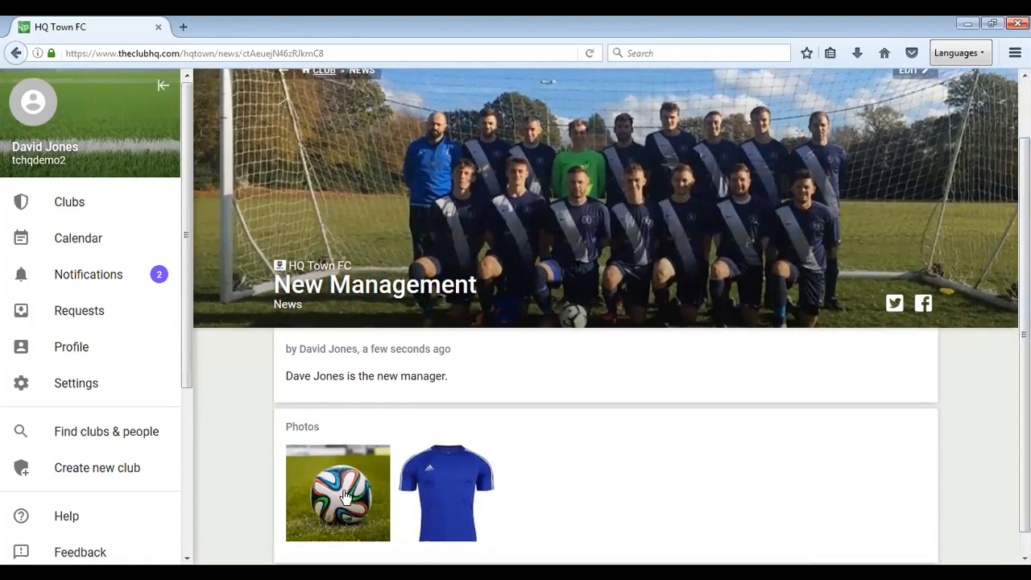
{"action": "left_click", "coordinate": [345, 497]}
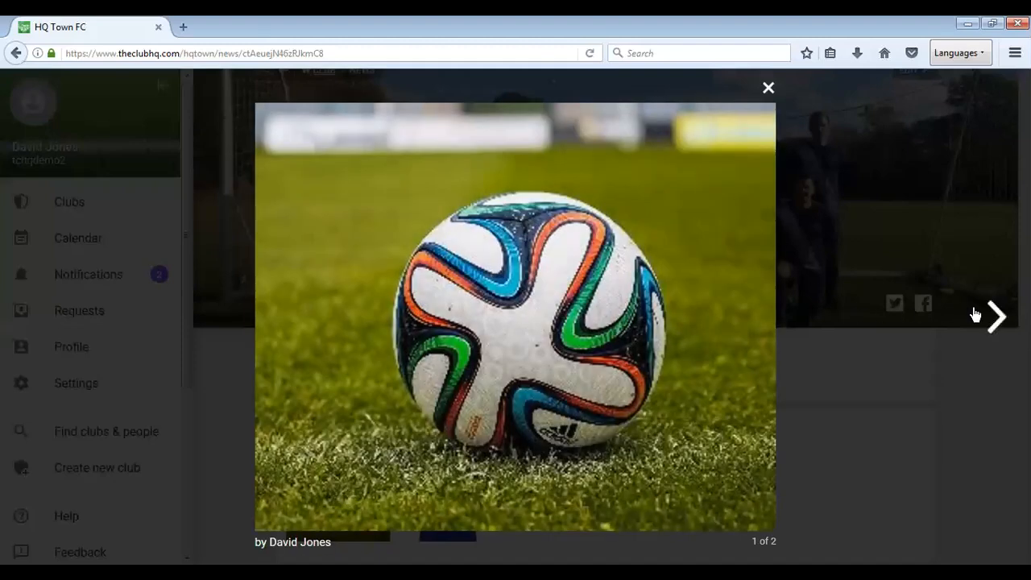
{"action": "left_click", "coordinate": [995, 315]}
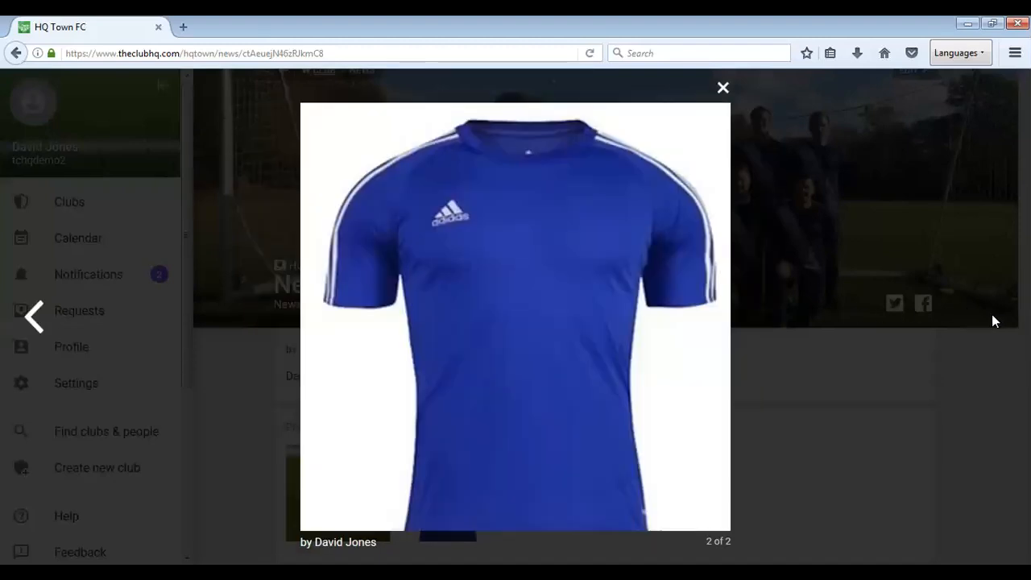
{"action": "left_click", "coordinate": [723, 88]}
{"action": "scroll", "coordinate": [720, 461], "scroll_direction": "up", "scroll_amount": 2}
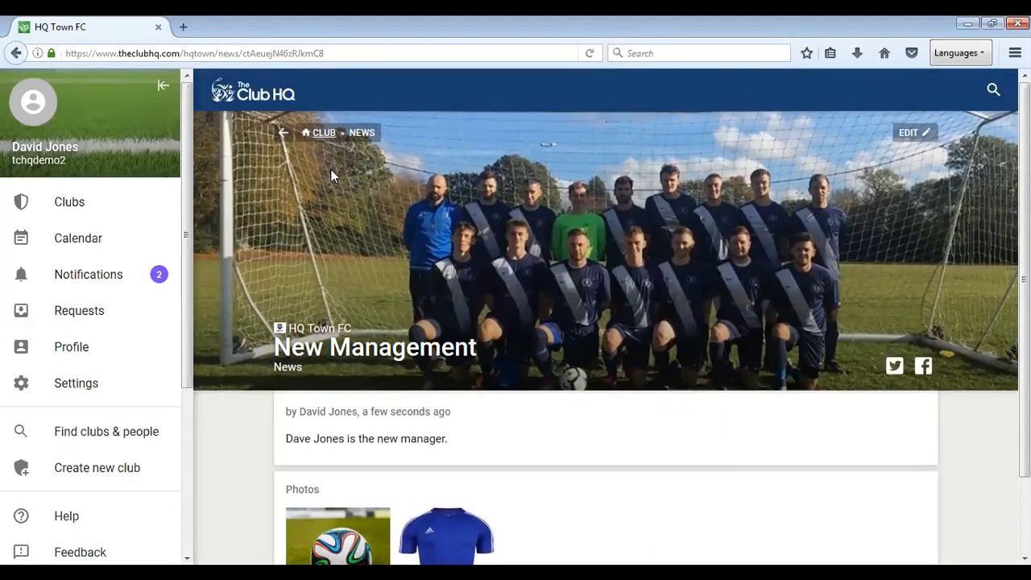
Go back to the HQ Town FC home page and check New Management under Featured news.
{"action": "left_click", "coordinate": [322, 134]}
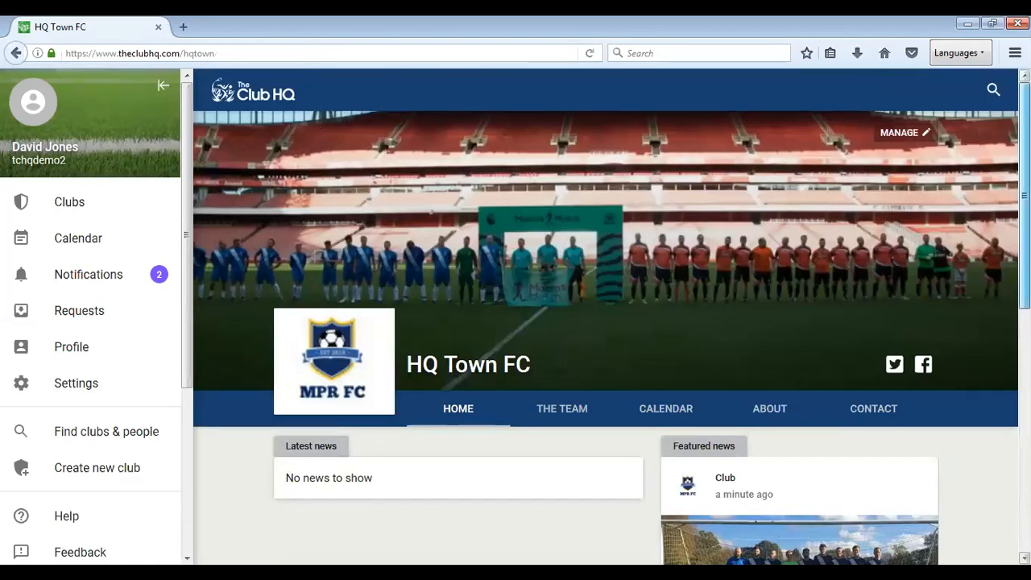
{"action": "scroll", "coordinate": [612, 323], "scroll_direction": "down", "scroll_amount": 5}
{"action": "left_click_drag", "start_coordinate": [1024, 322], "coordinate": [1024, 329]}
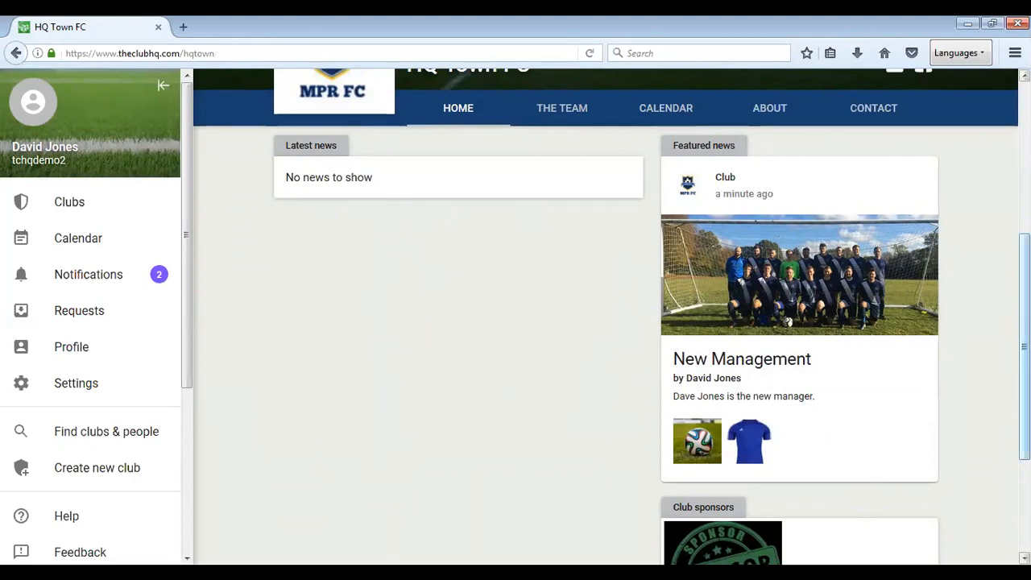
{"action": "left_click_drag", "start_coordinate": [1023, 347], "coordinate": [1023, 223]}
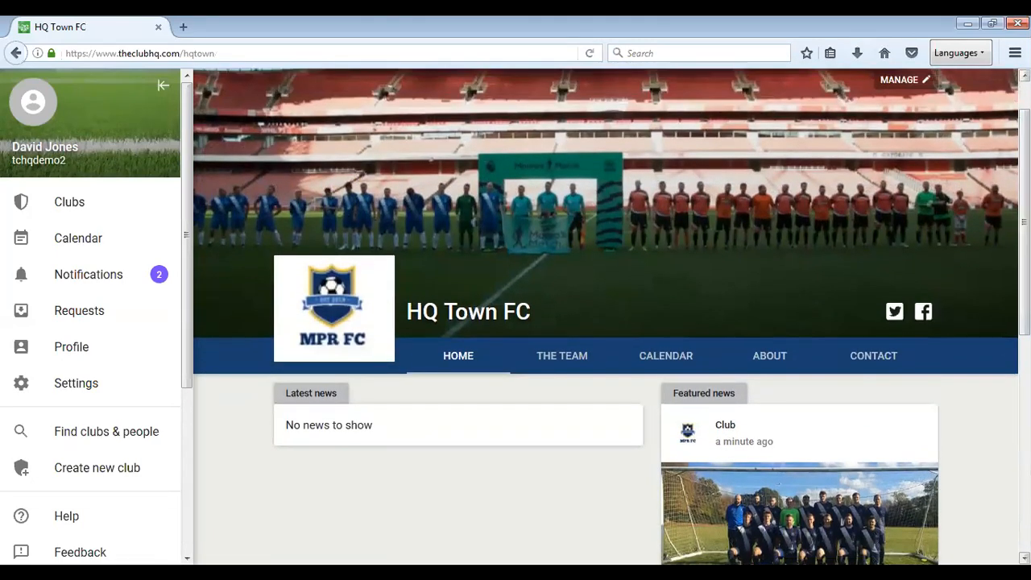